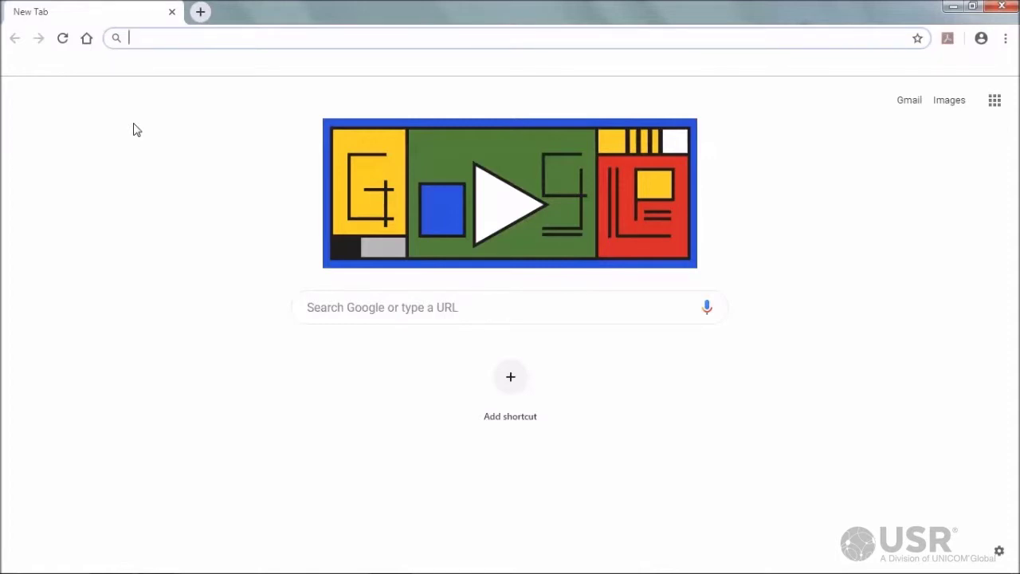
Load 192.168.10.250 in Chrome and proceed past the unsafe-certificate warning to the router's sign-in prompt
text(192.)
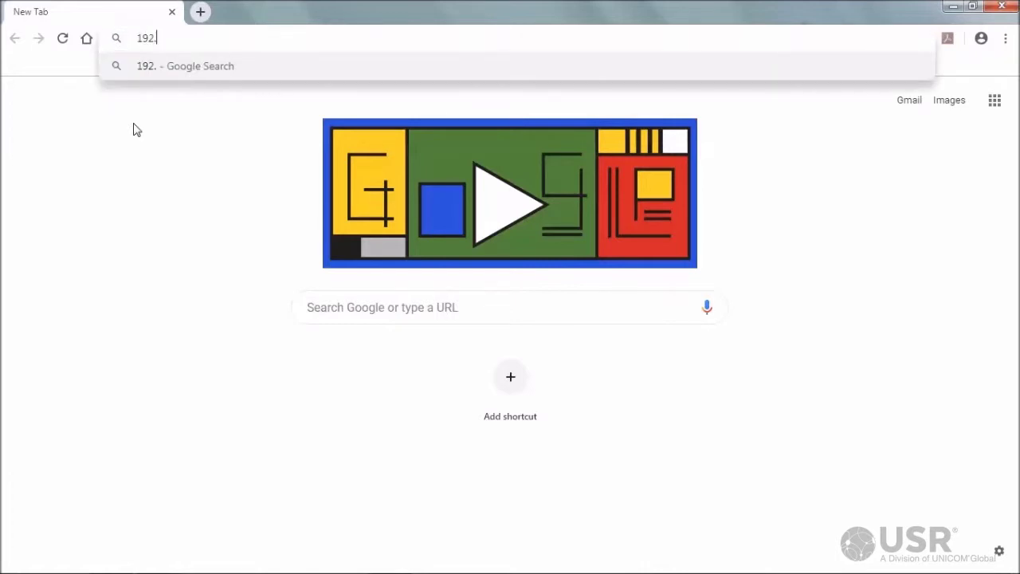
text(168.10.250)
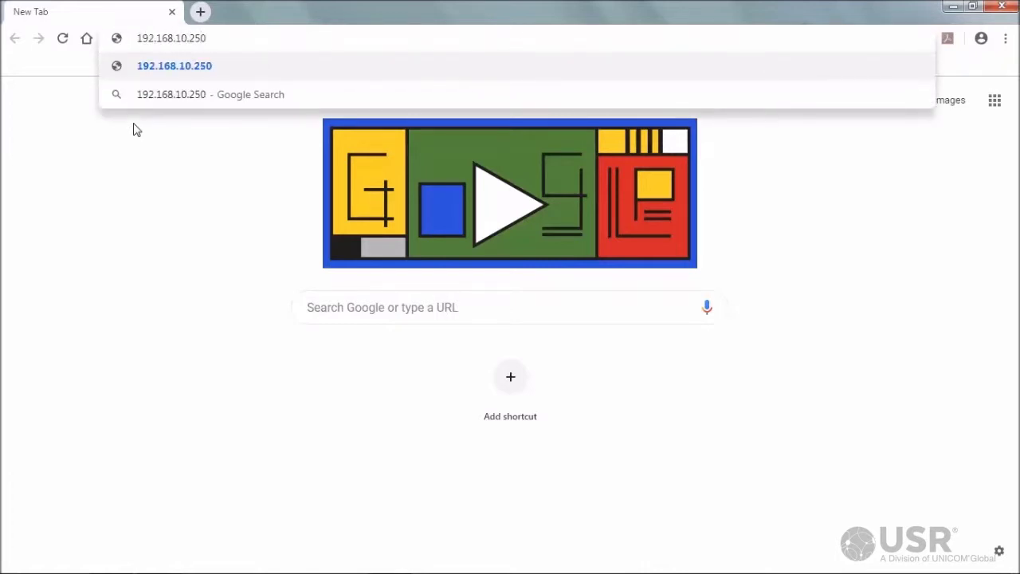
key(Return)
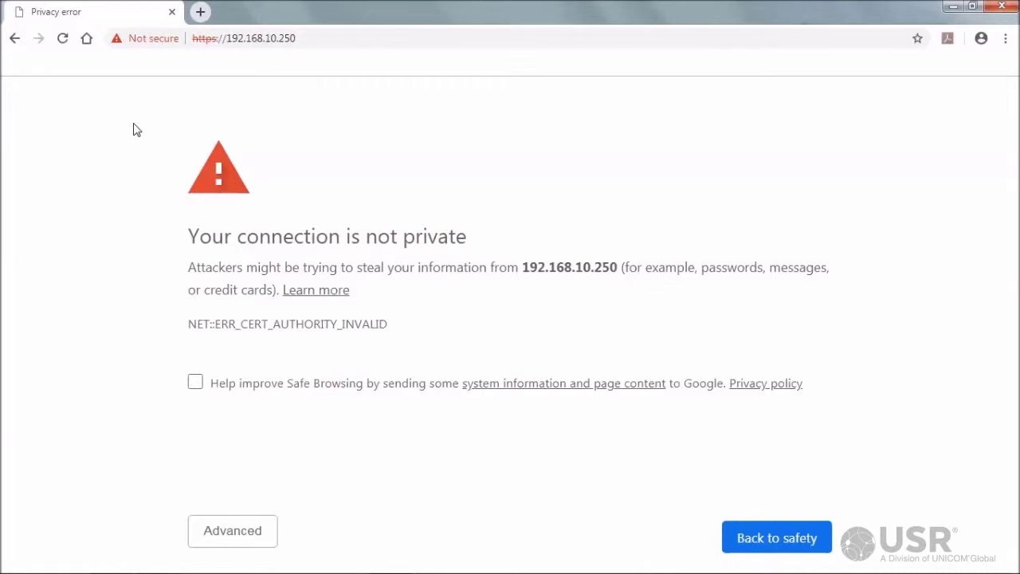
key(F5)
click(247, 544)
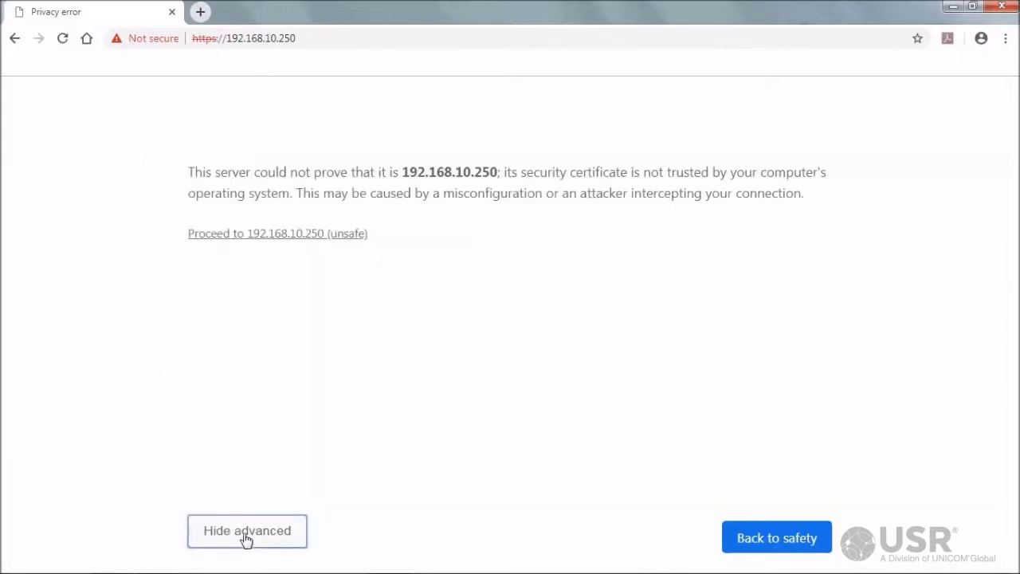
click(215, 239)
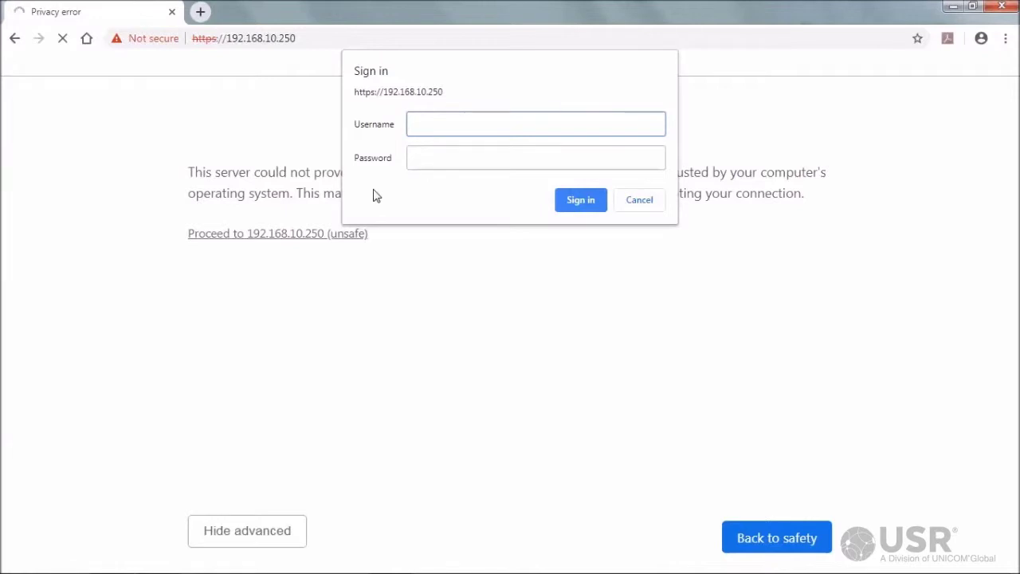
Sign in with the router's admin username and password to reach the Status page
text(admin)
click(425, 156)
text(123456)
click(579, 201)
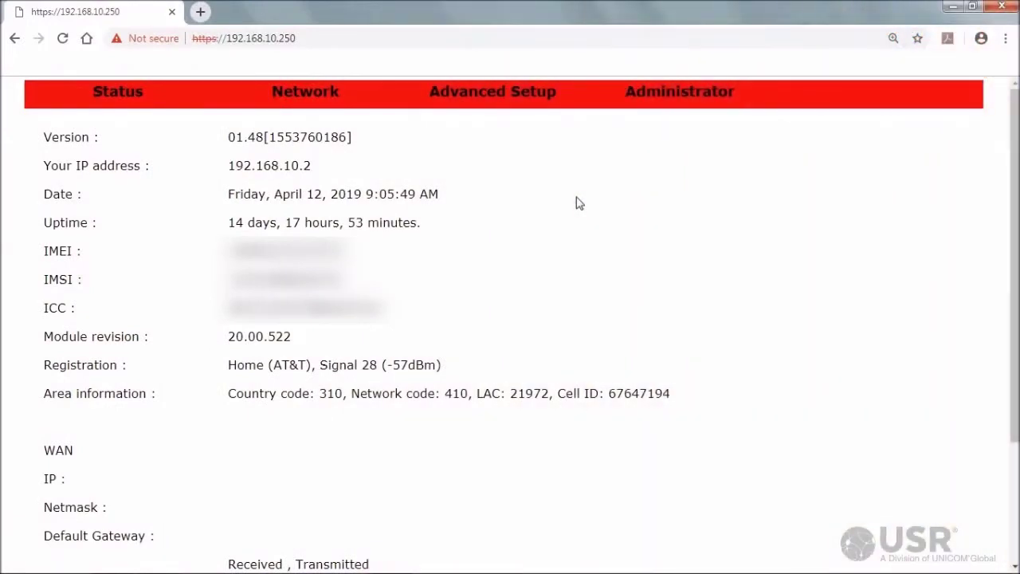
Open Network > WAN and point out the WWAN Mode and AT&T & T-Mobile Operator settings
mouse_move(300, 103)
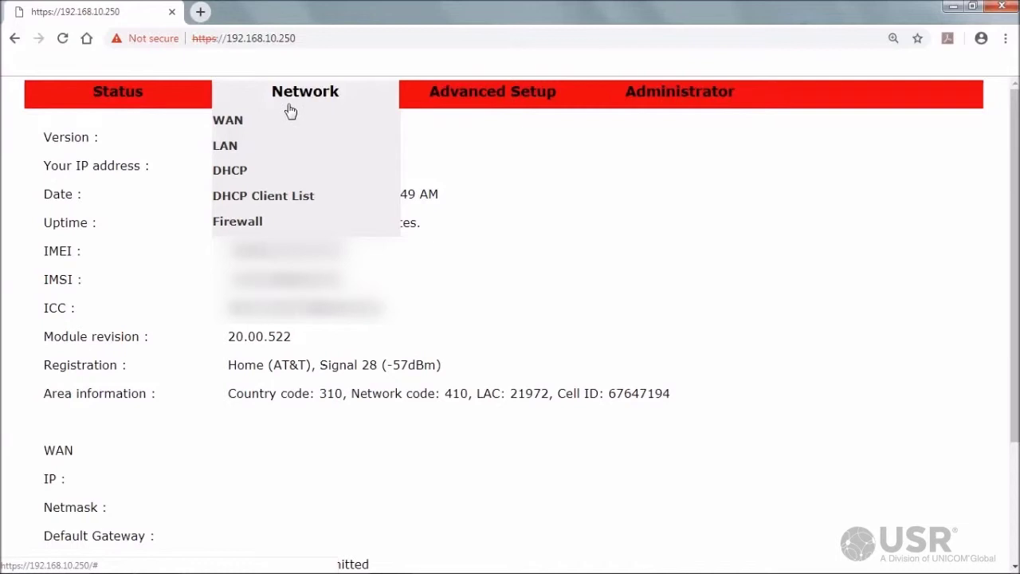
click(300, 127)
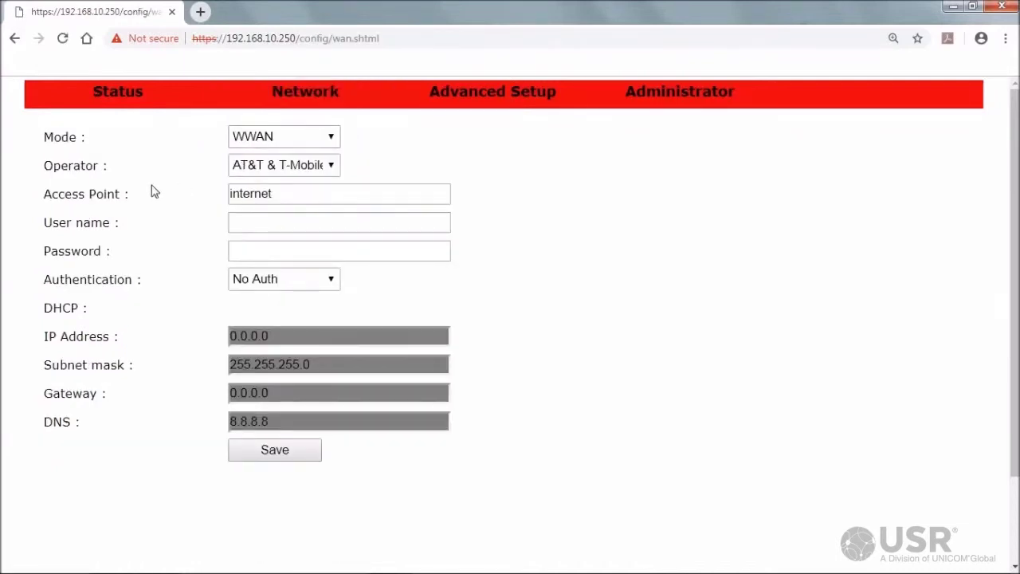
double_click(55, 133)
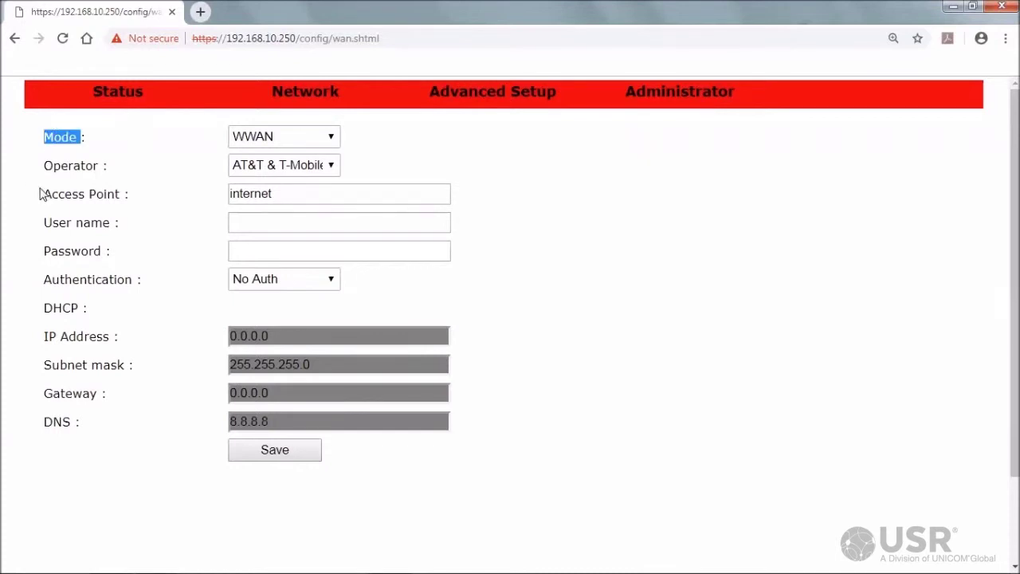
double_click(56, 166)
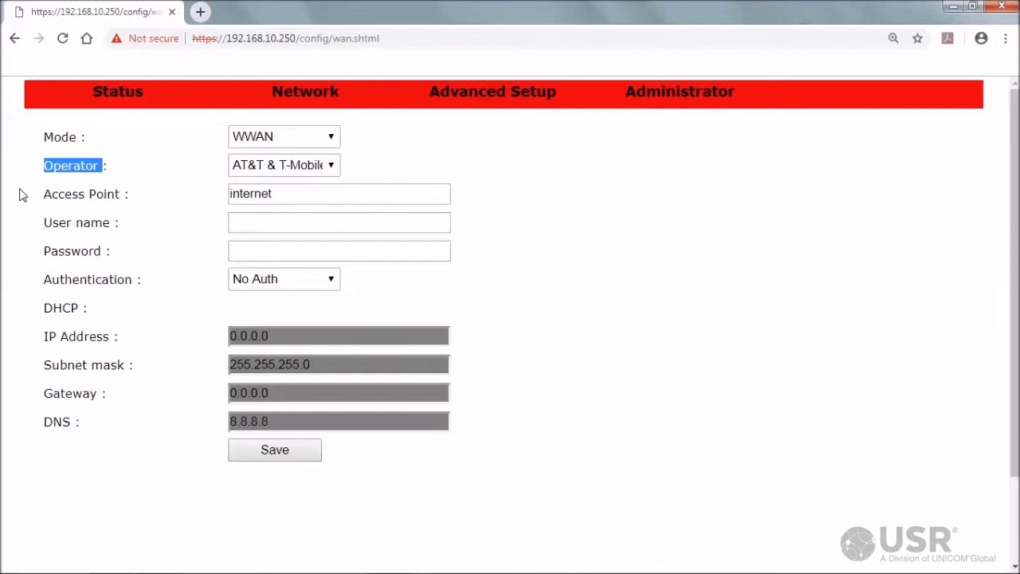
click(325, 165)
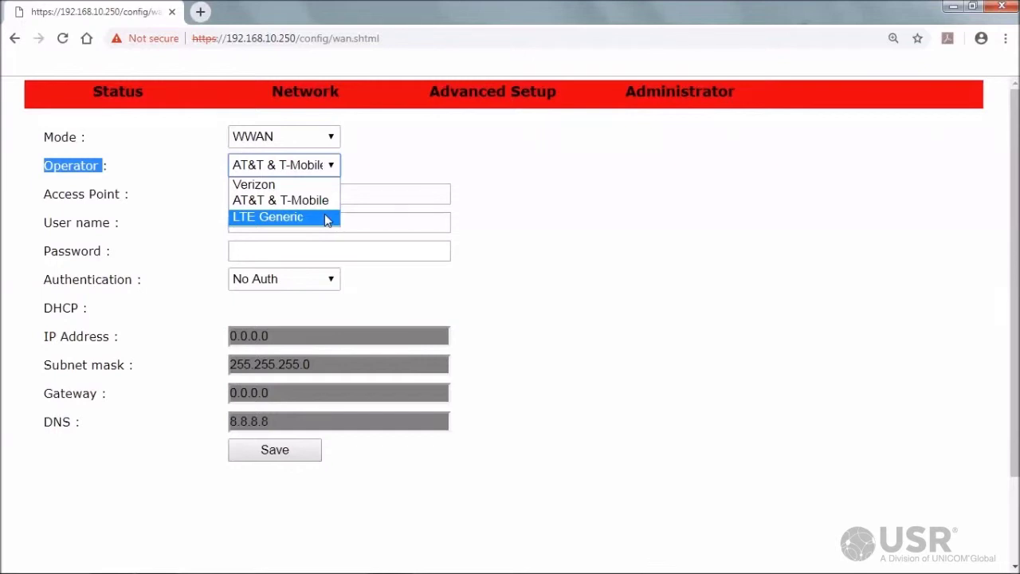
click(333, 166)
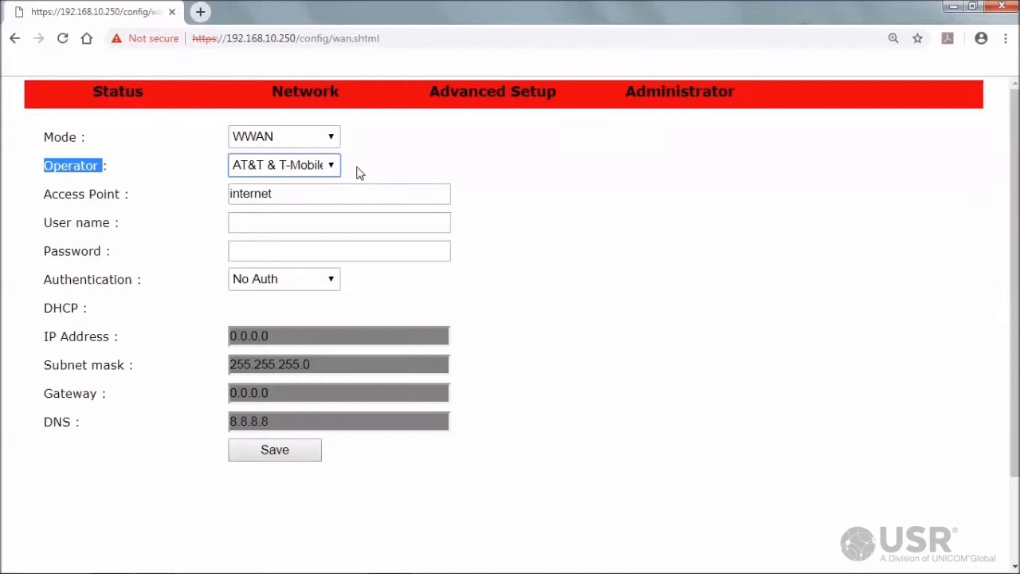
click(359, 173)
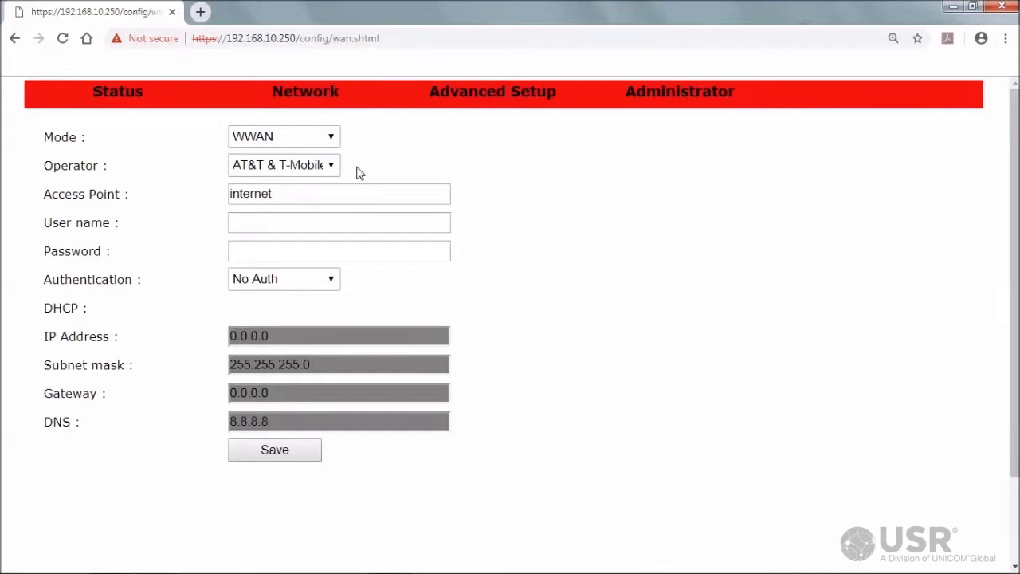
Replace Access Point 'internet' with '11583.mcs', leaving User name and Password blank
double_click(252, 196)
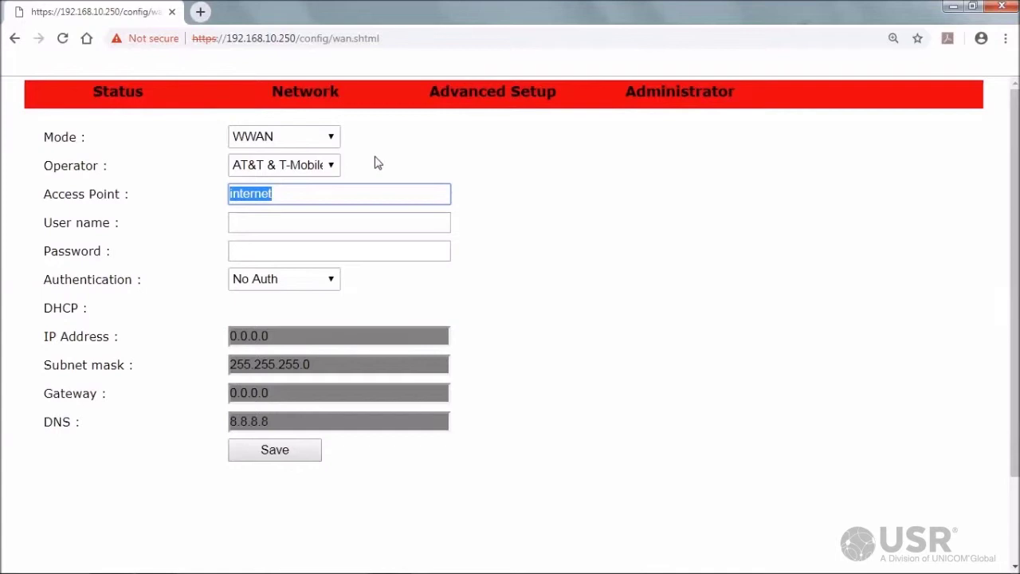
text(1158)
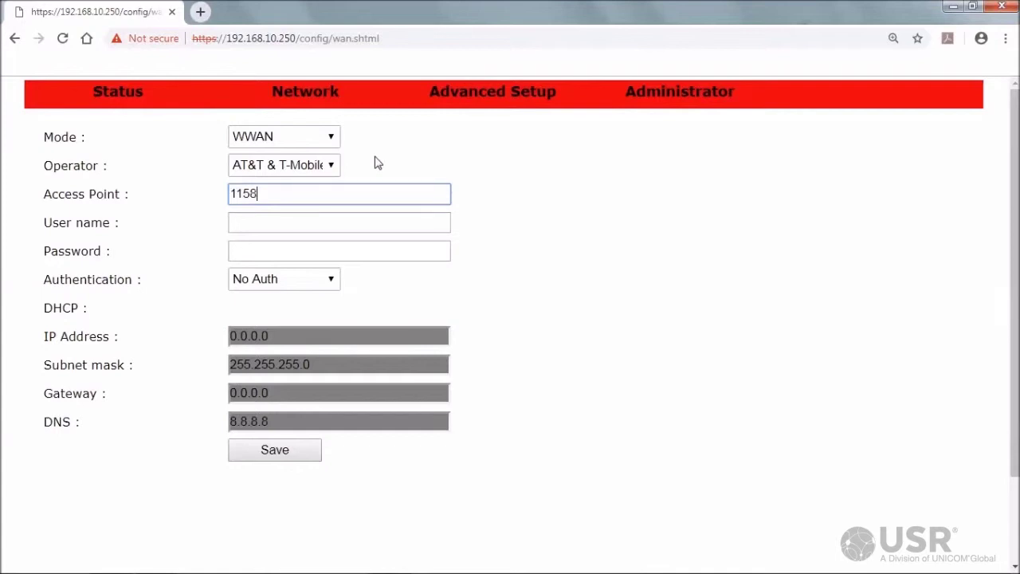
text(3.mcs)
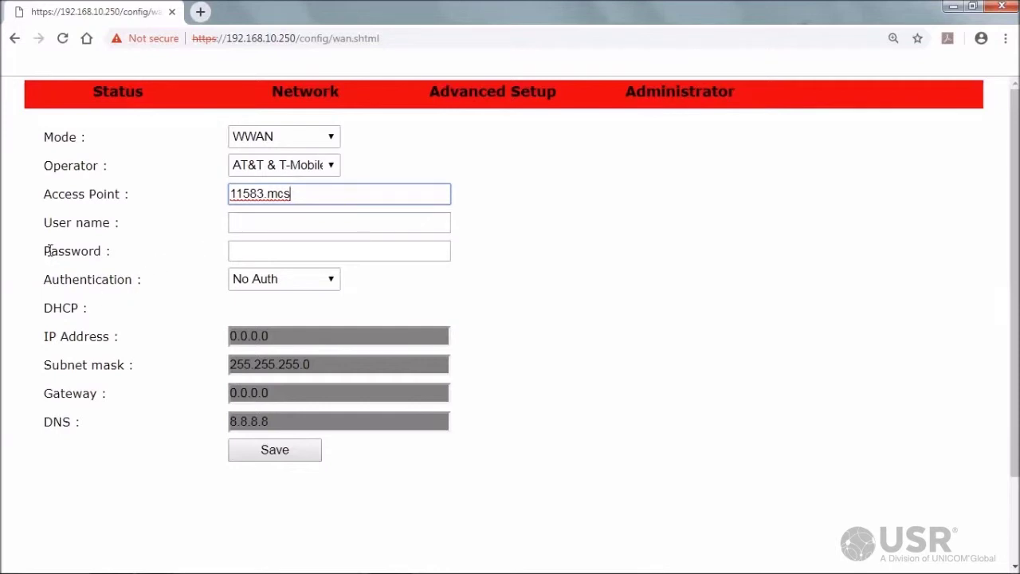
drag(46, 251, 112, 257)
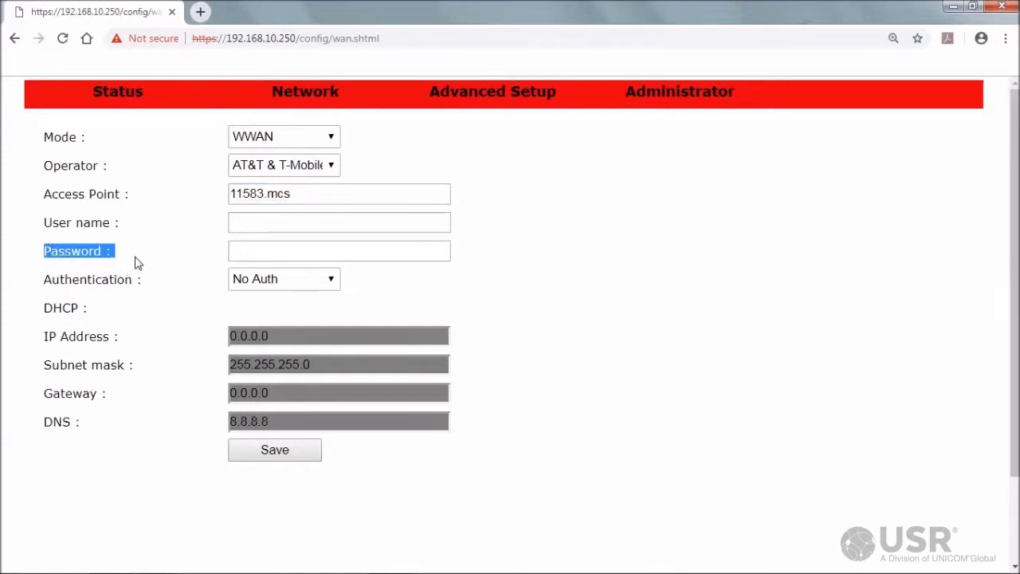
click(137, 263)
drag(45, 222, 129, 252)
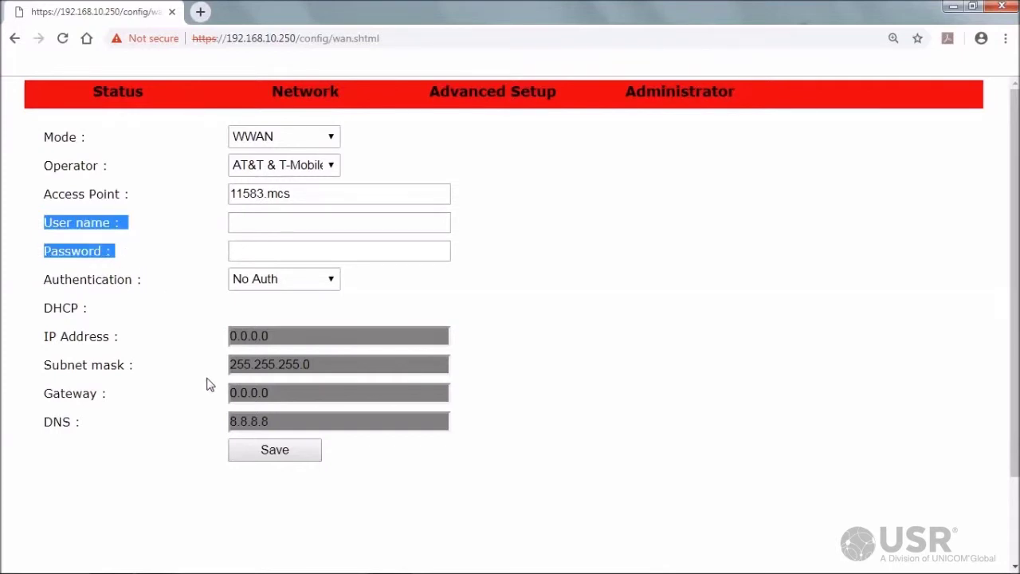
Save the WAN settings, accepting the empty user name warning and the success notice
click(267, 452)
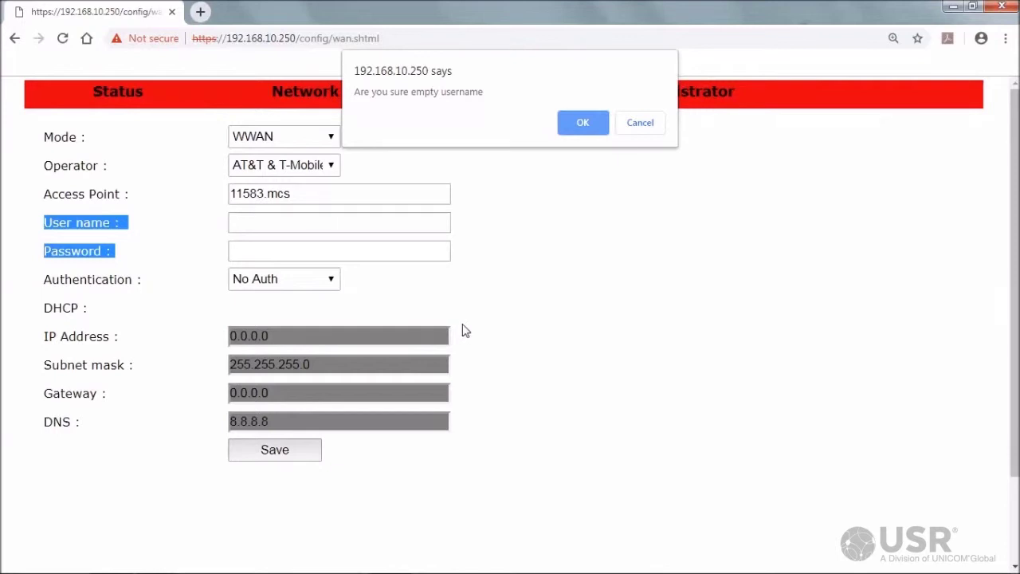
click(578, 126)
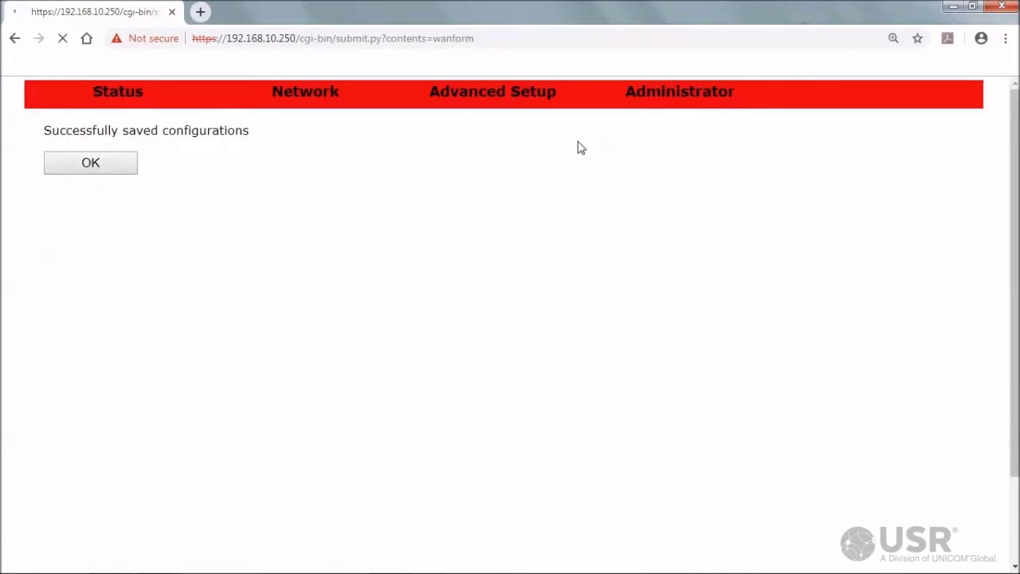
click(83, 162)
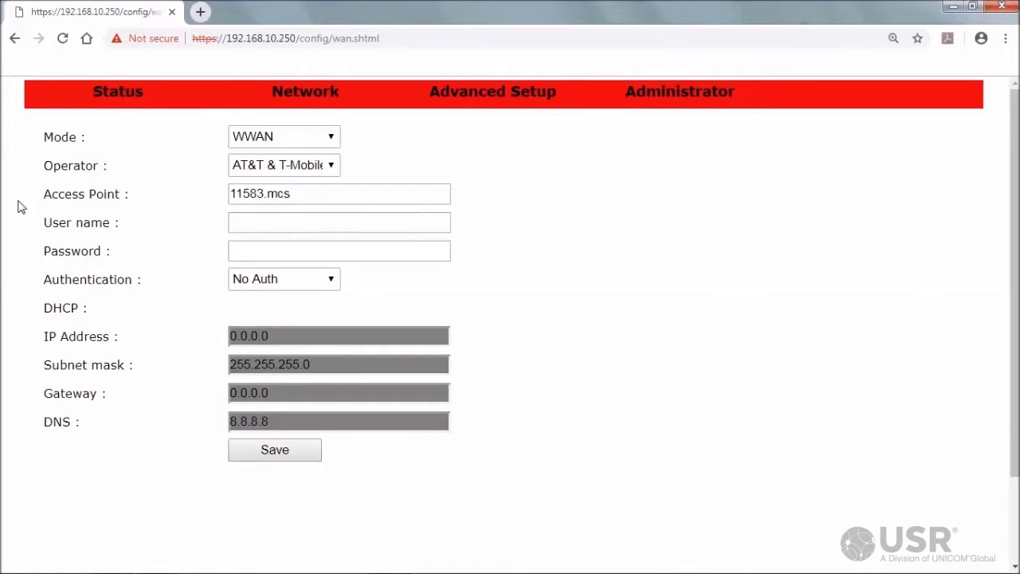
Refresh the Status page and point out Registration Denied and the still-empty WAN IP
click(115, 97)
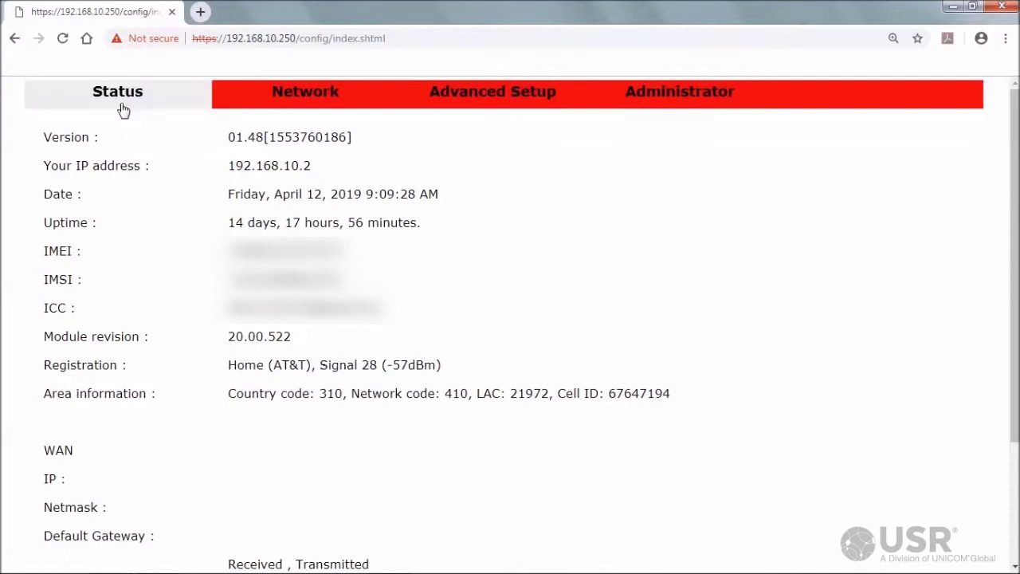
click(120, 101)
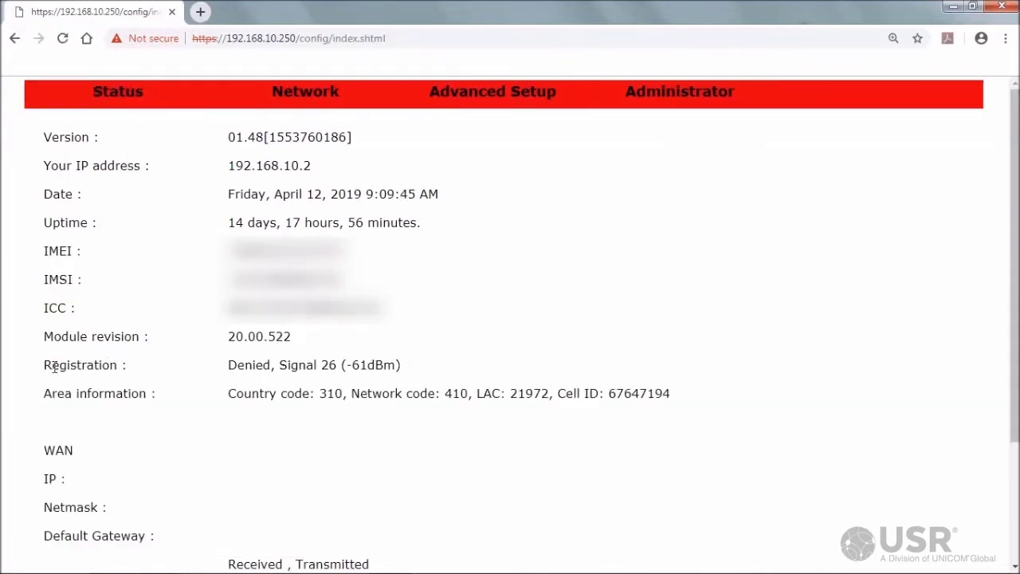
drag(43, 365, 186, 413)
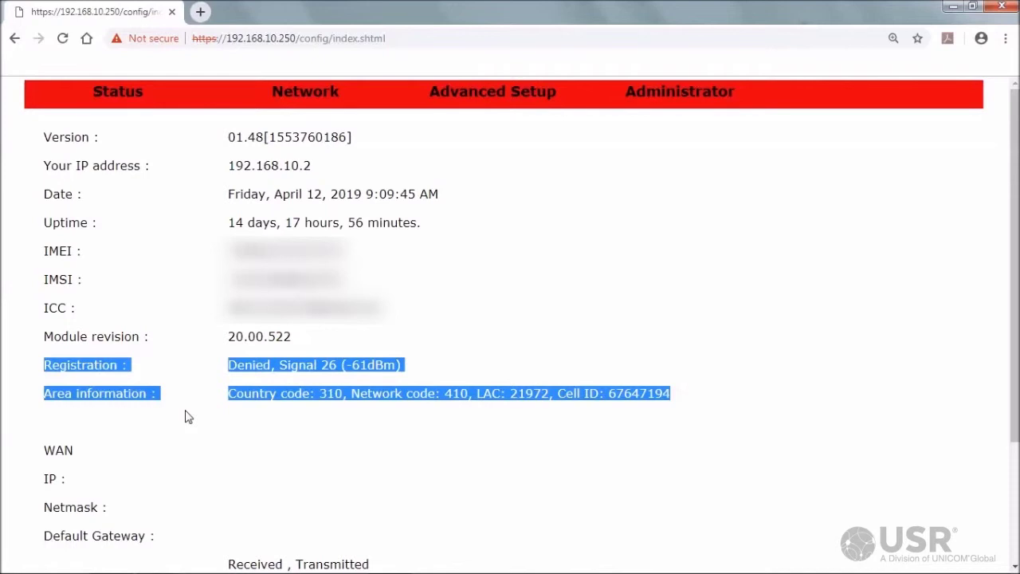
drag(45, 448, 179, 538)
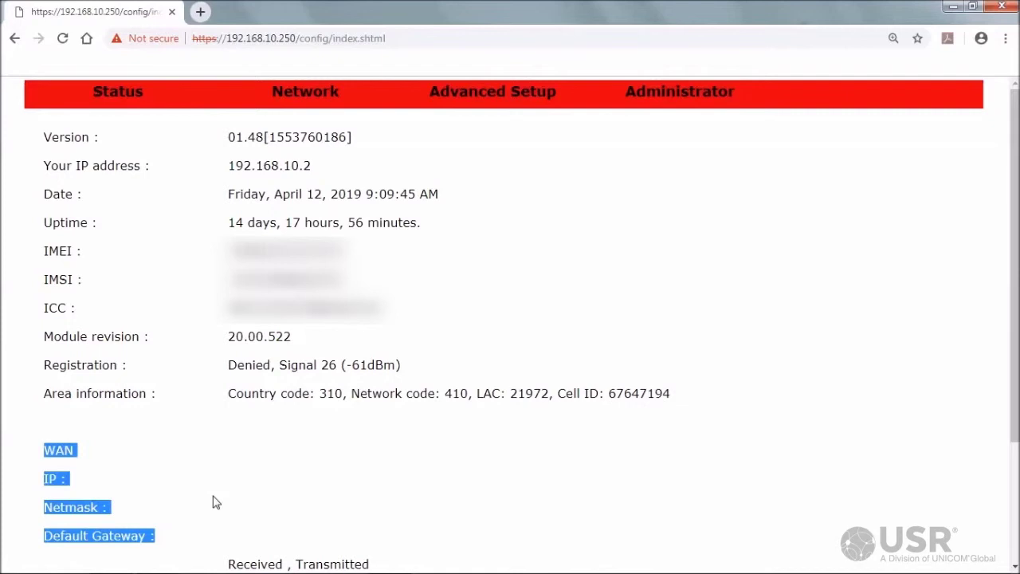
click(115, 97)
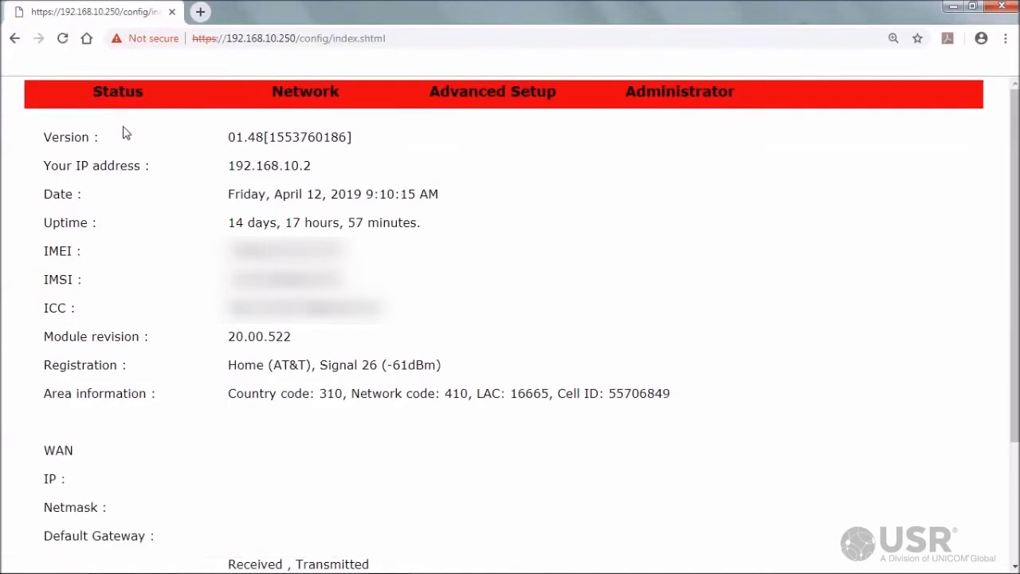
click(121, 120)
click(119, 102)
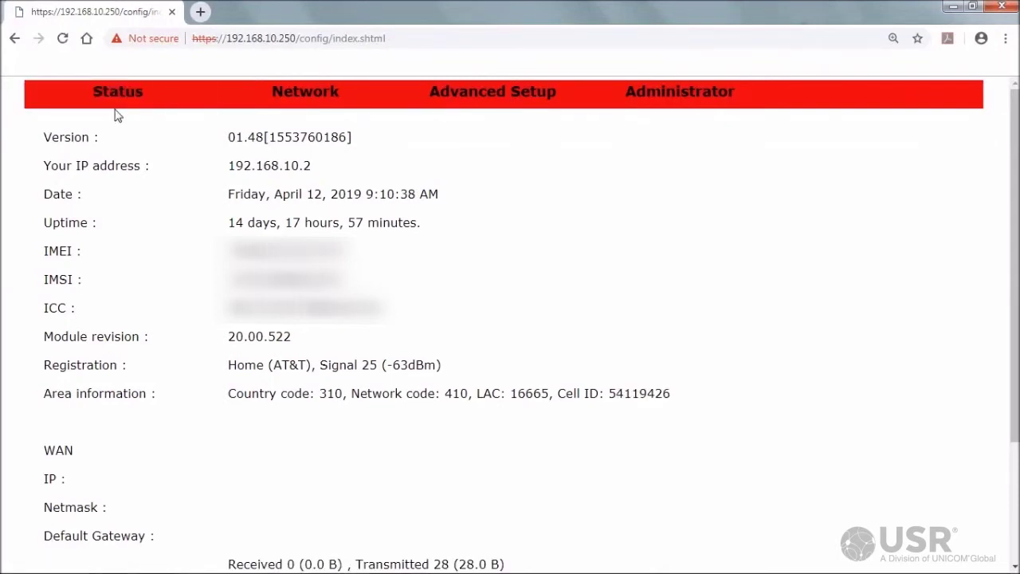
click(118, 119)
drag(45, 451, 357, 509)
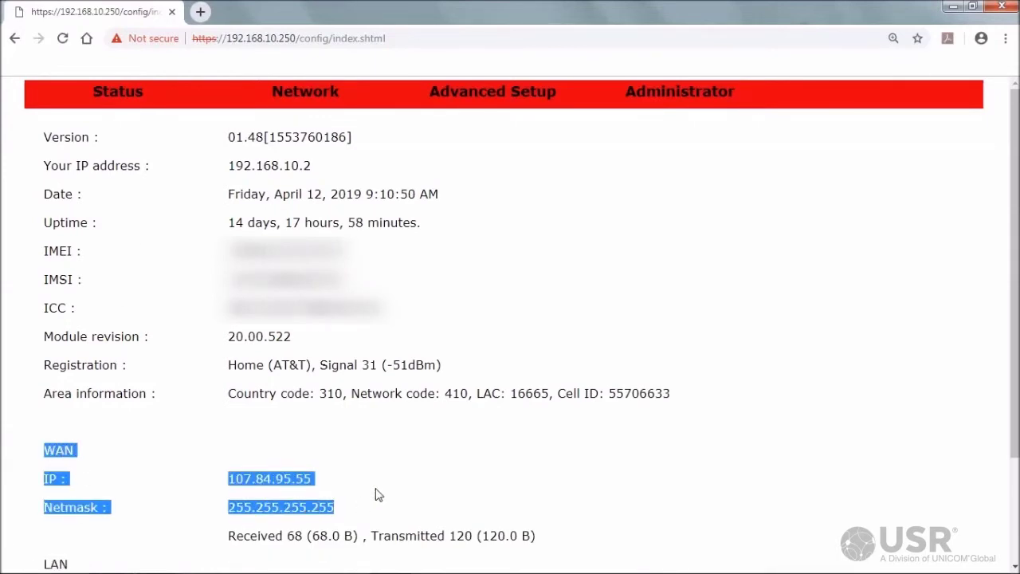